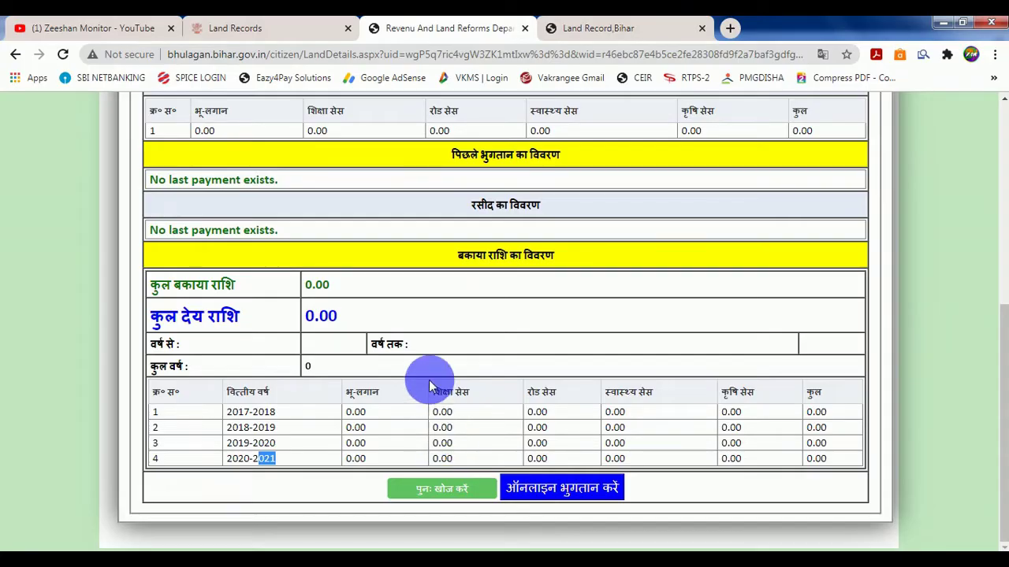
Switch to the Bihar Bhumi land records site and open the Parimarjan portal
left_click(284, 36)
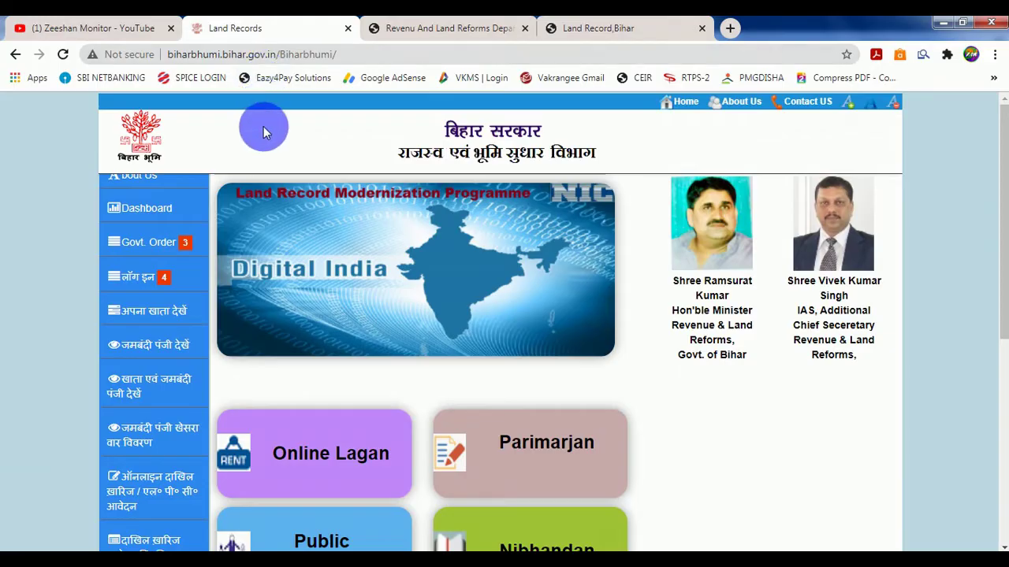
scroll(280, 173, "down", 2)
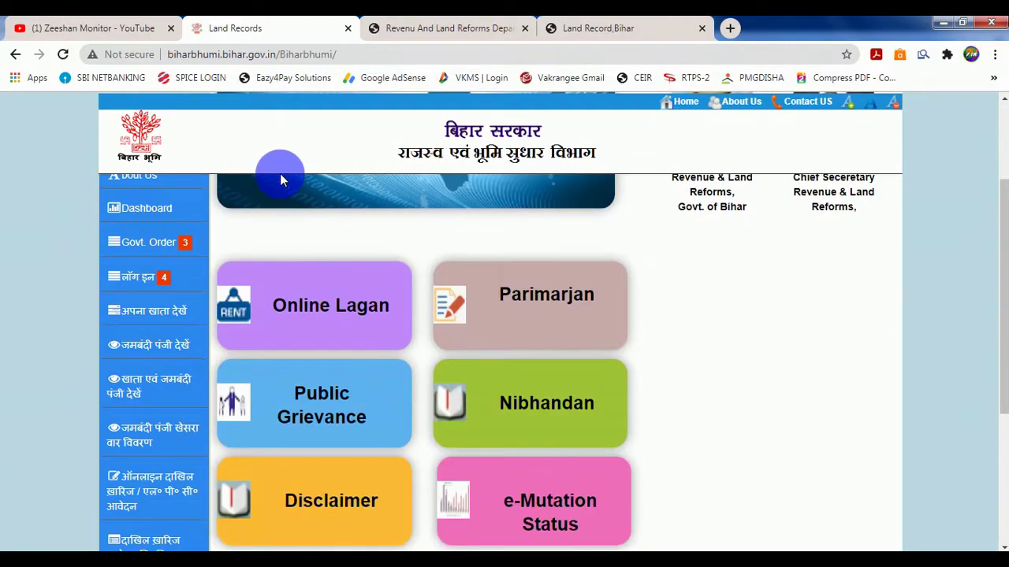
left_click(541, 302)
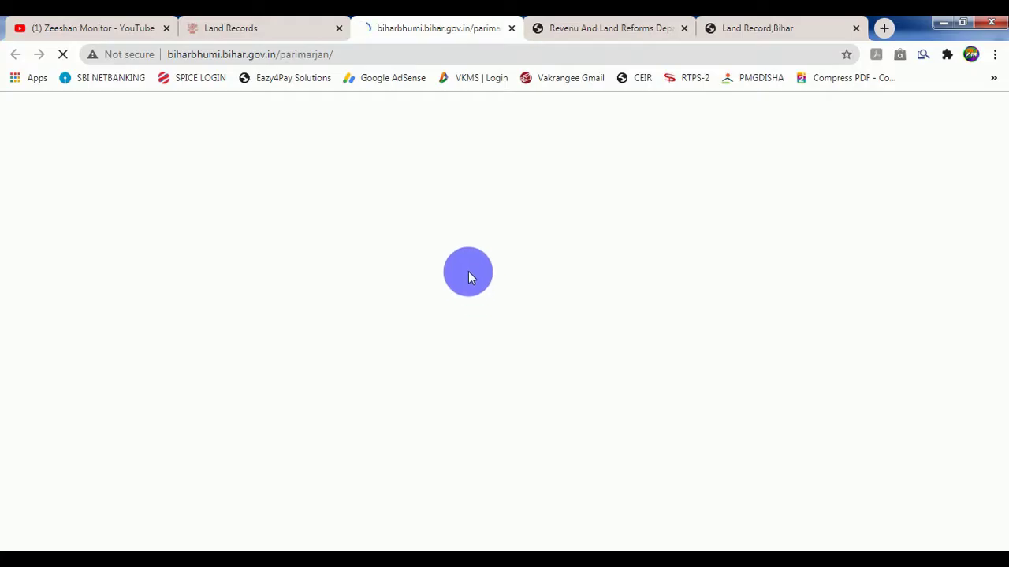
Review the documents required for each type of Jamabandi rectification, and open the Post Your Grievance form
scroll(465, 272, "down", 5)
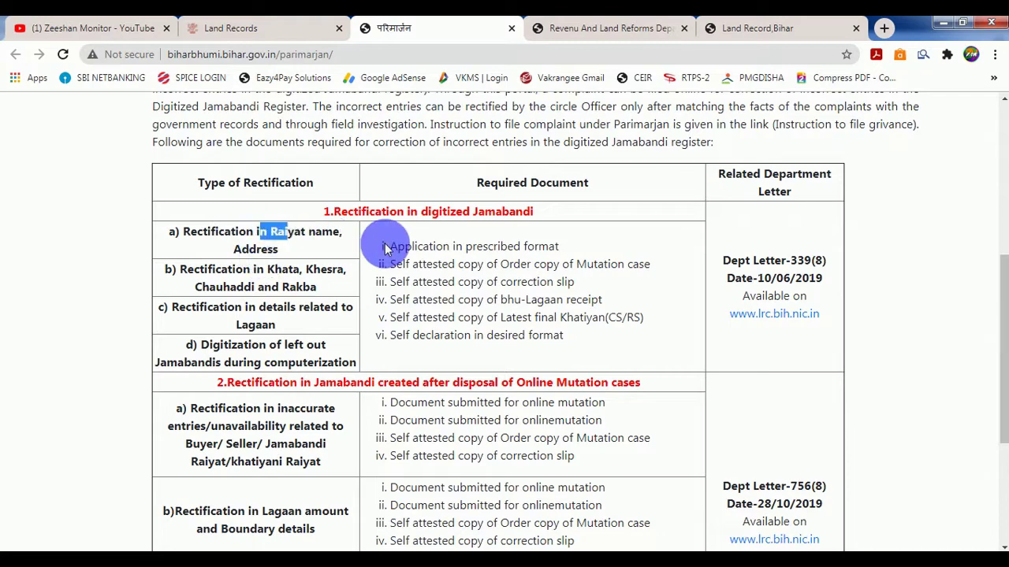
left_click_drag(383, 247, 447, 293)
scroll(446, 293, "down", 3)
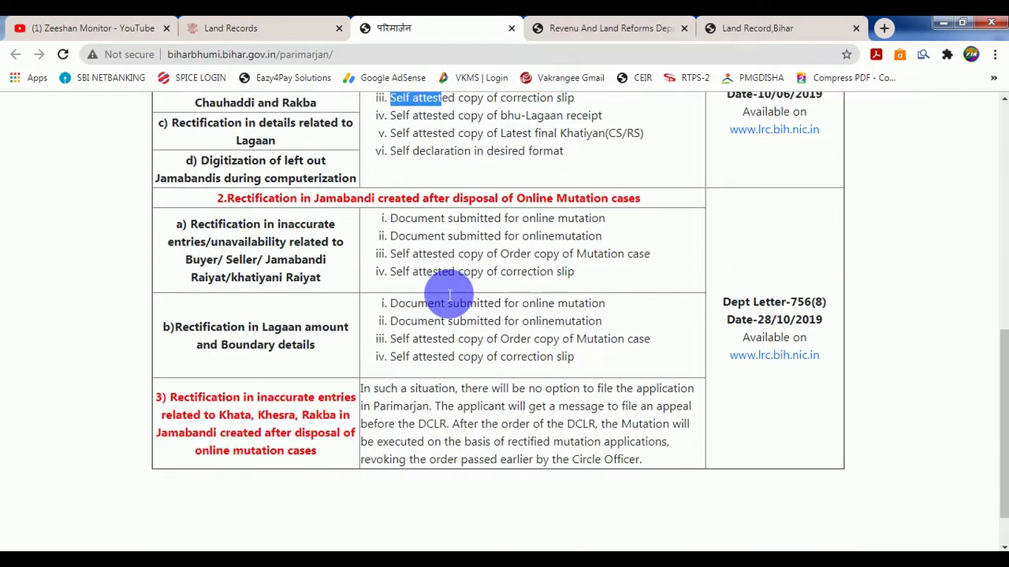
scroll(445, 293, "up", 5)
scroll(446, 299, "up", 3)
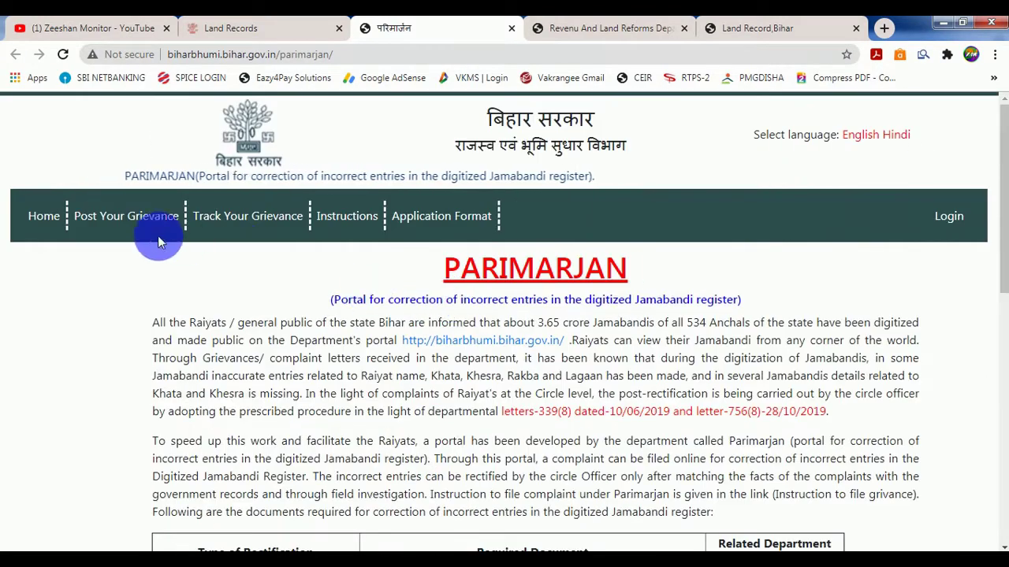
left_click(122, 227)
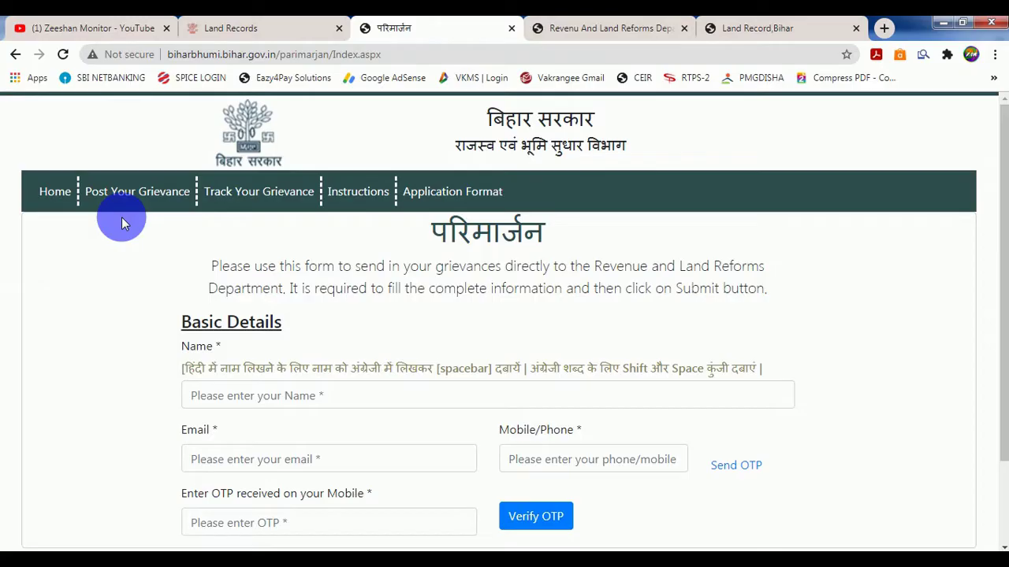
Fill in the applicant's name, email, mobile number and the OTP received on the mobile, and verify the OTP
scroll(122, 217, "down", 2)
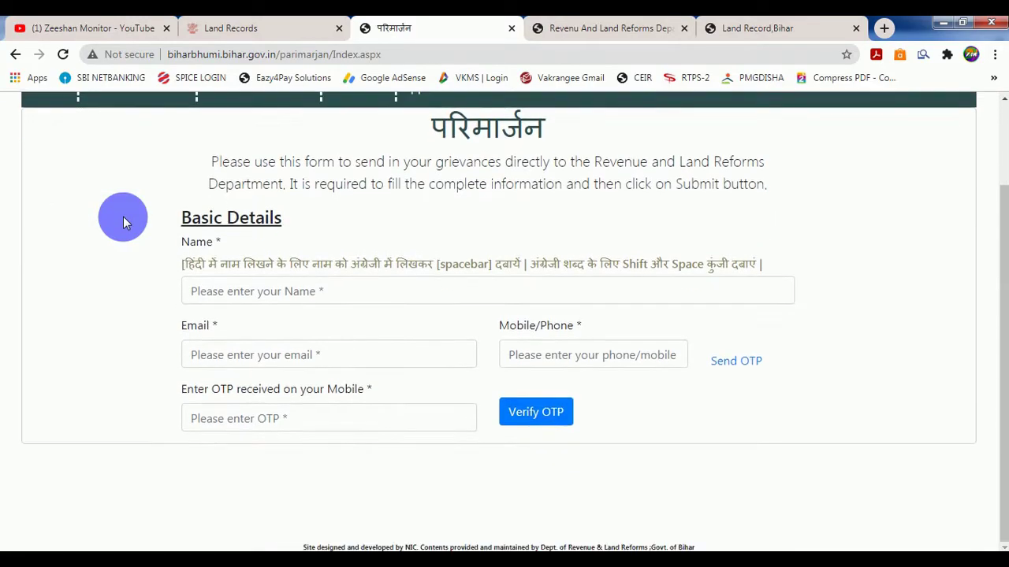
left_click(229, 297)
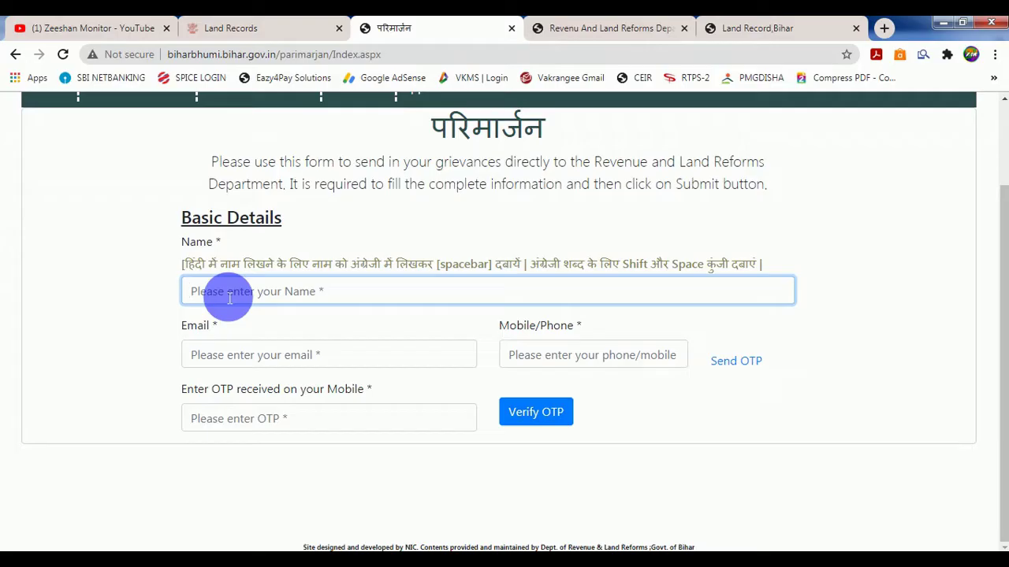
left_click(231, 364)
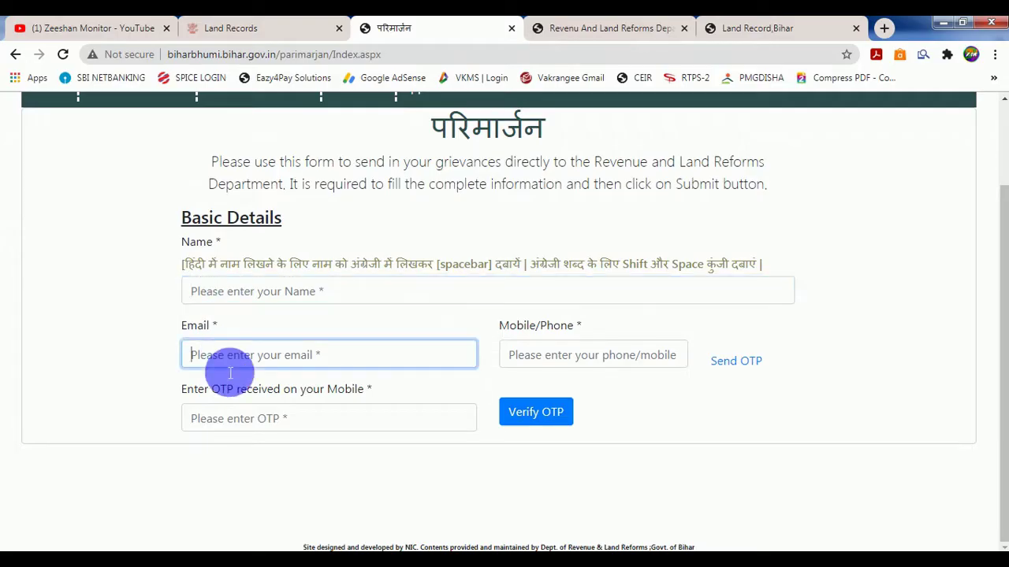
left_click(615, 372)
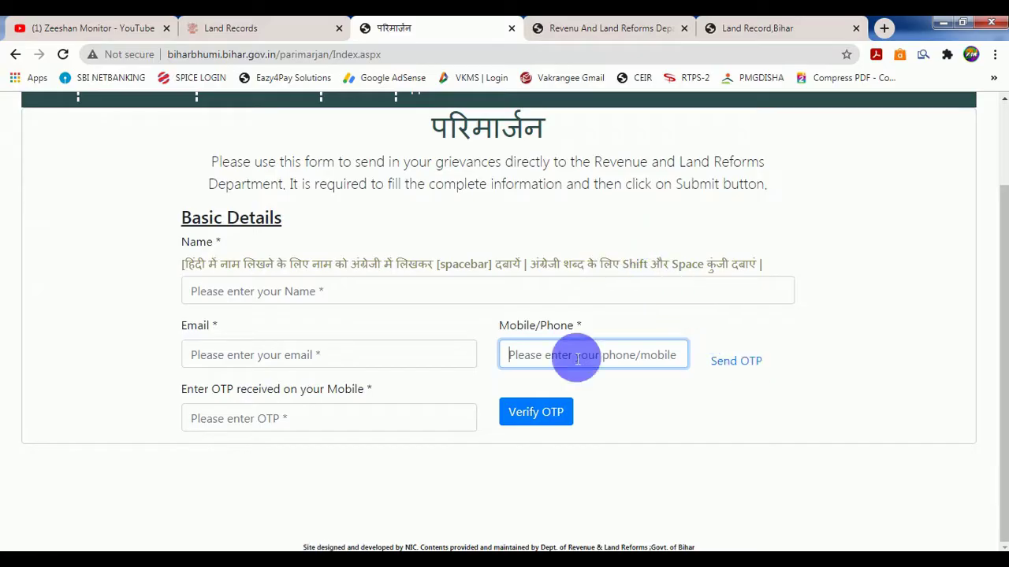
left_click(244, 425)
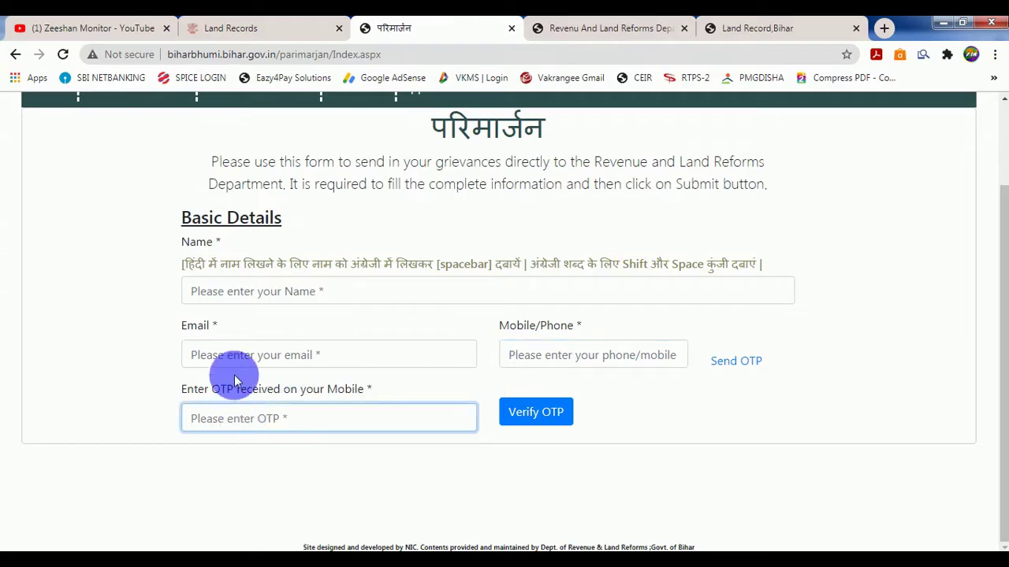
left_click(541, 423)
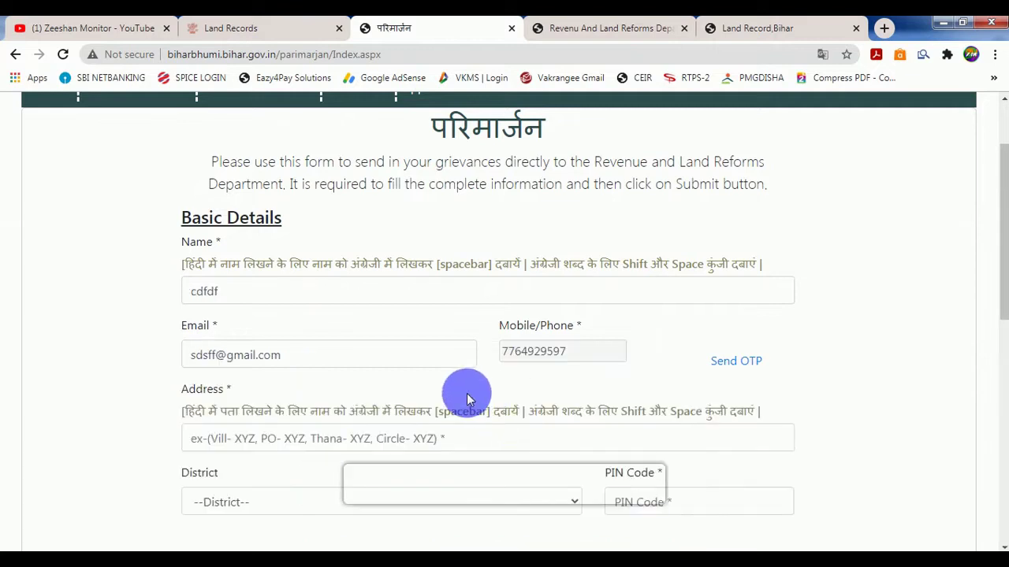
Examine the address, district and PIN code fields and the property location fields of the grievance form
scroll(462, 396, "down", 1)
left_click(332, 374)
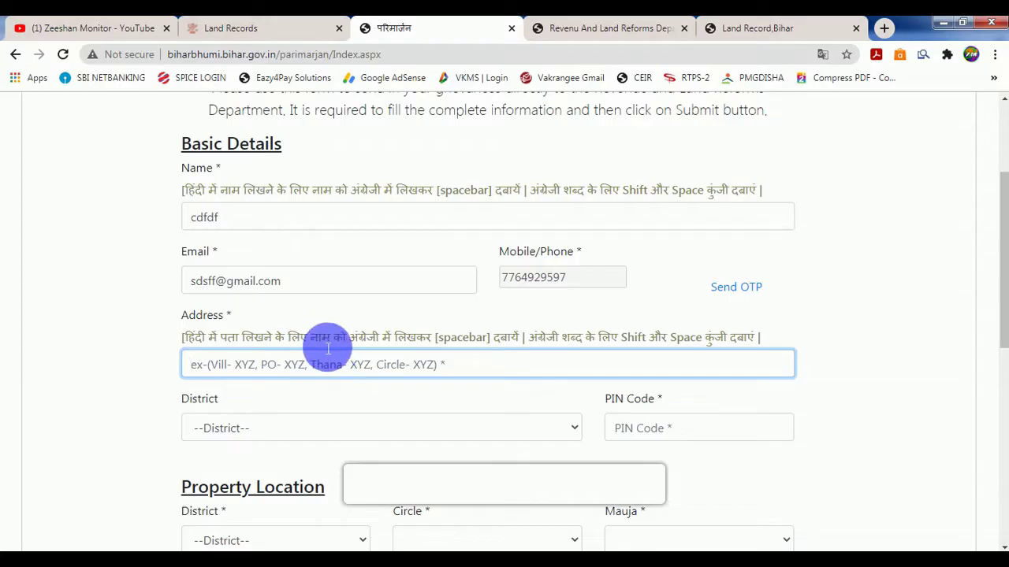
left_click_drag(359, 337, 488, 345)
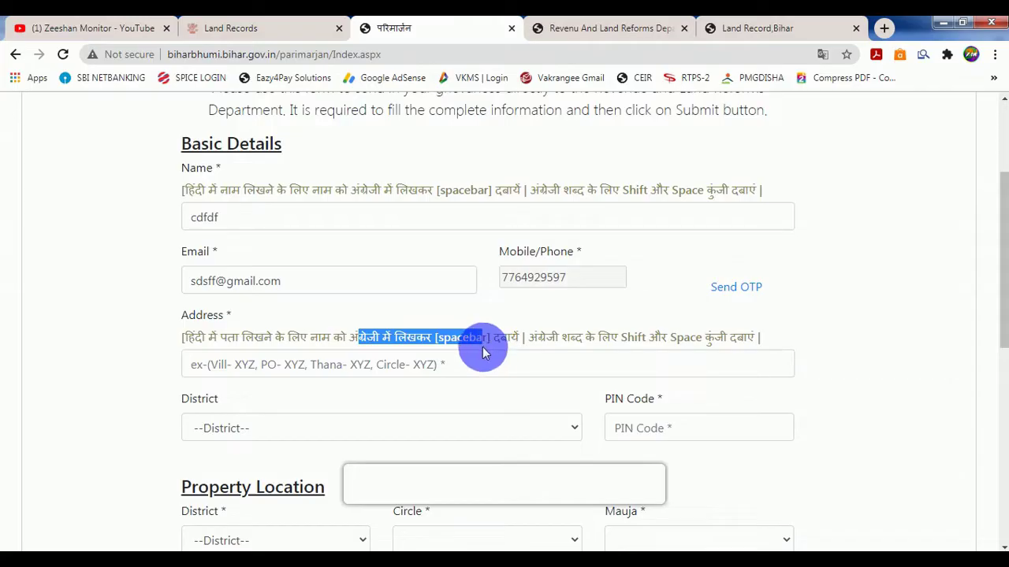
left_click(427, 367)
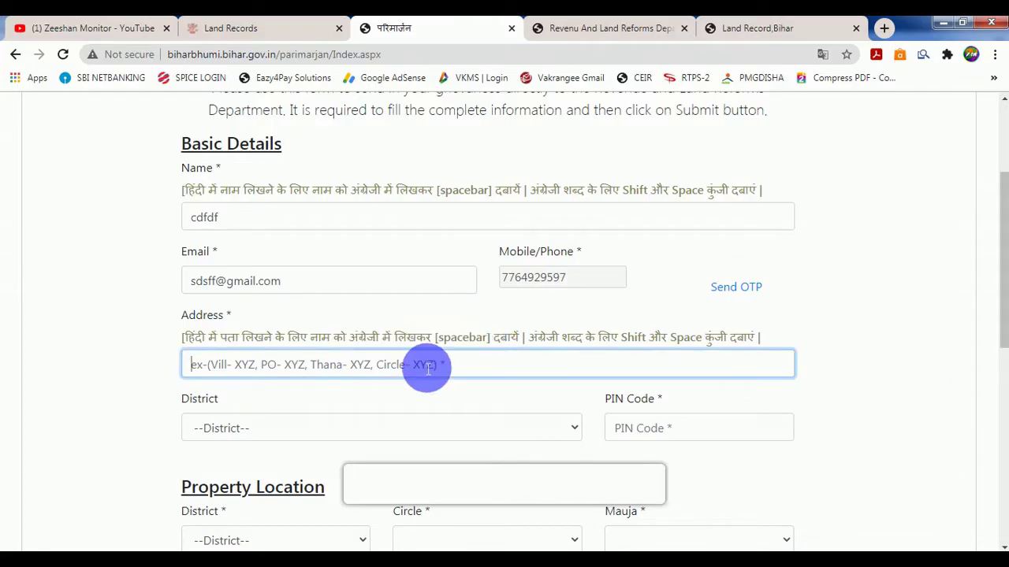
scroll(427, 367, "down", 1)
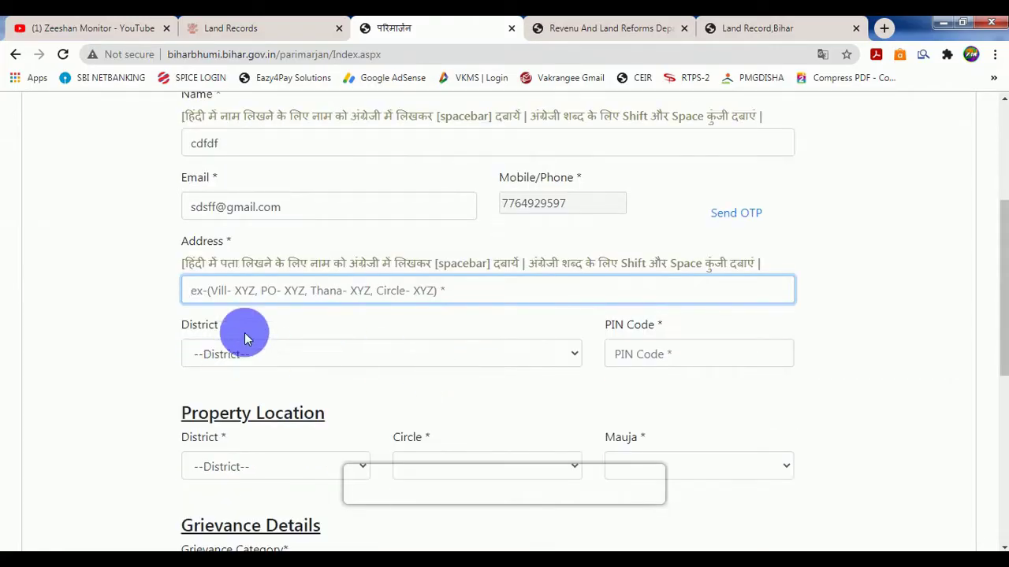
left_click(255, 357)
left_click_drag(257, 410, 282, 412)
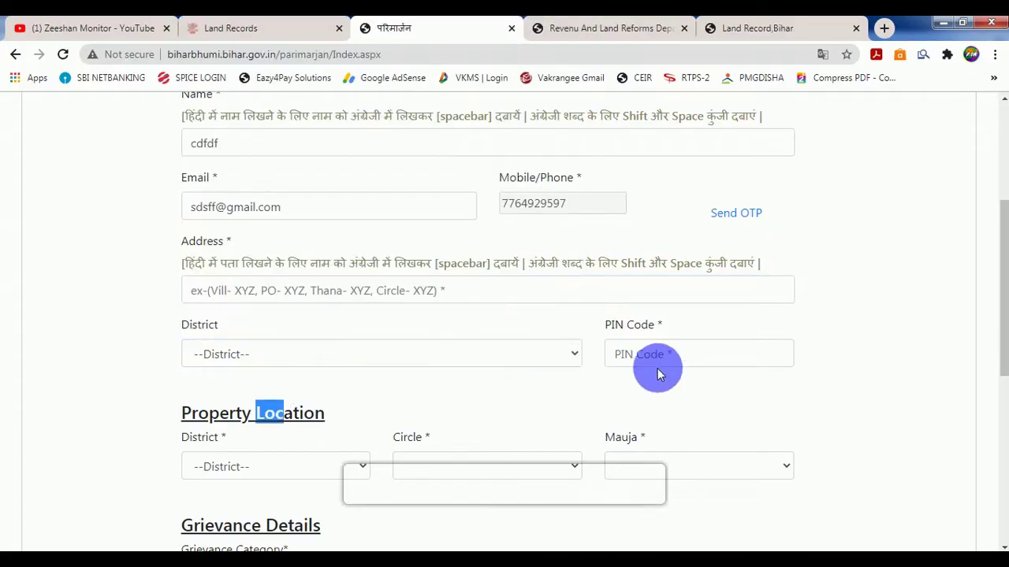
left_click(663, 362)
scroll(653, 360, "down", 2)
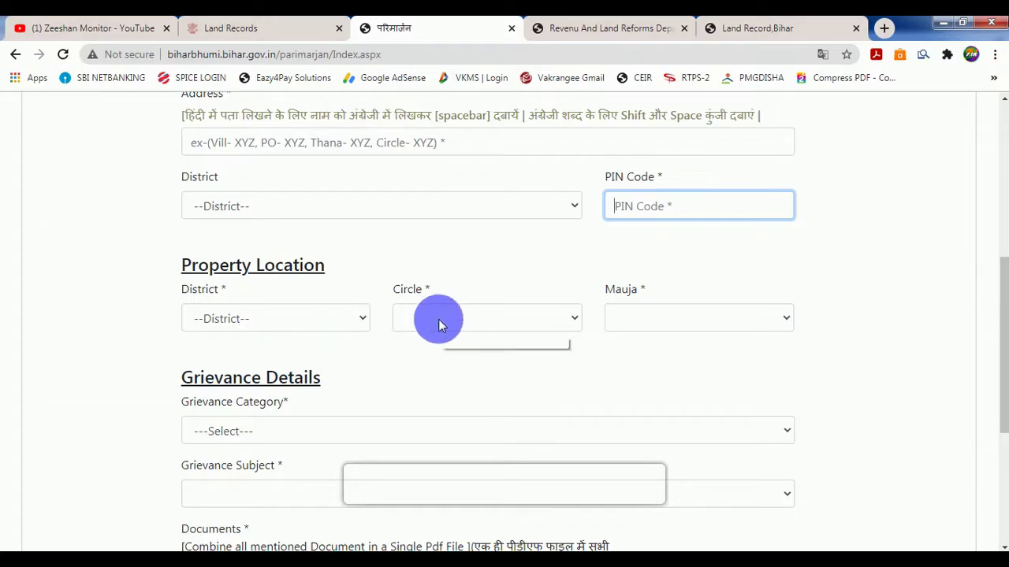
scroll(696, 326, "down", 1)
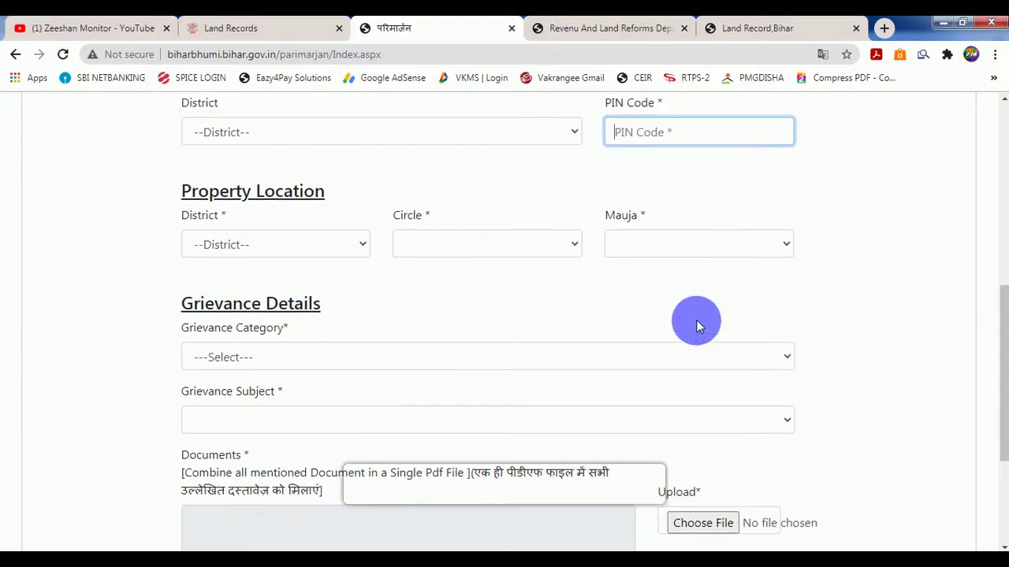
Set the grievance category to "Rectification in old digitized Jamabandi" and the subject to "Rectification in details related to lagaan"
left_click(247, 358)
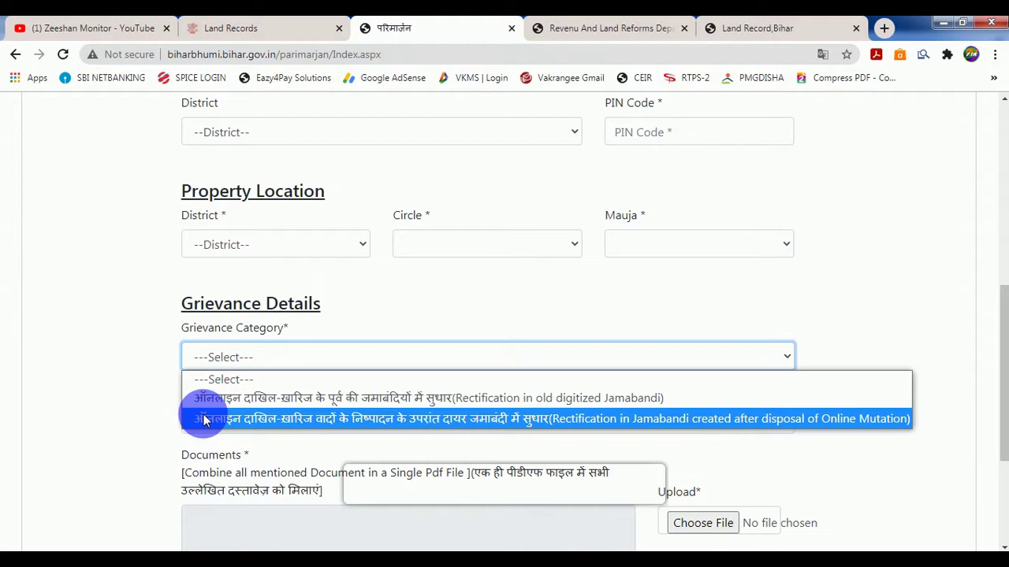
left_click(260, 398)
left_click(319, 315)
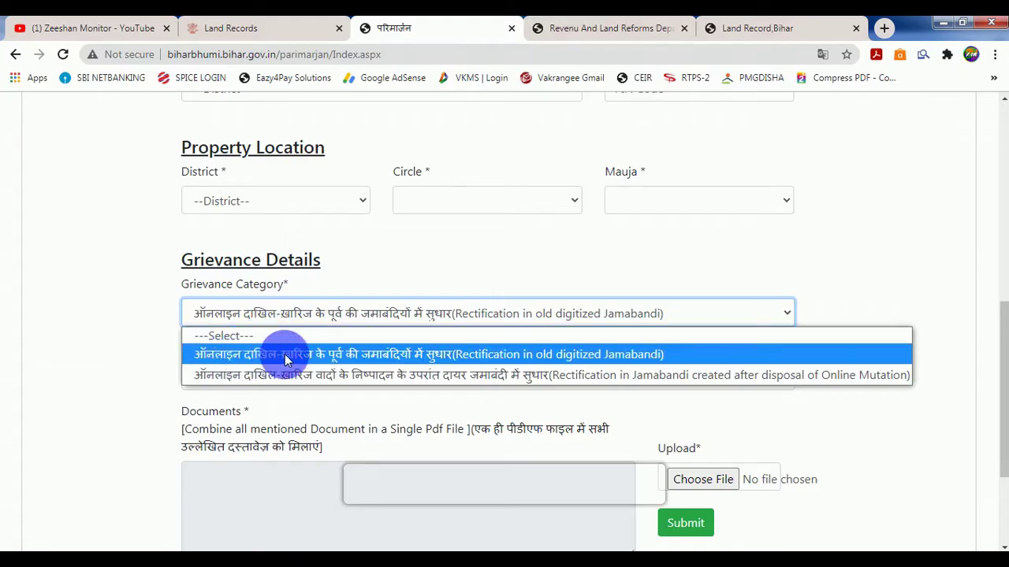
left_click(426, 355)
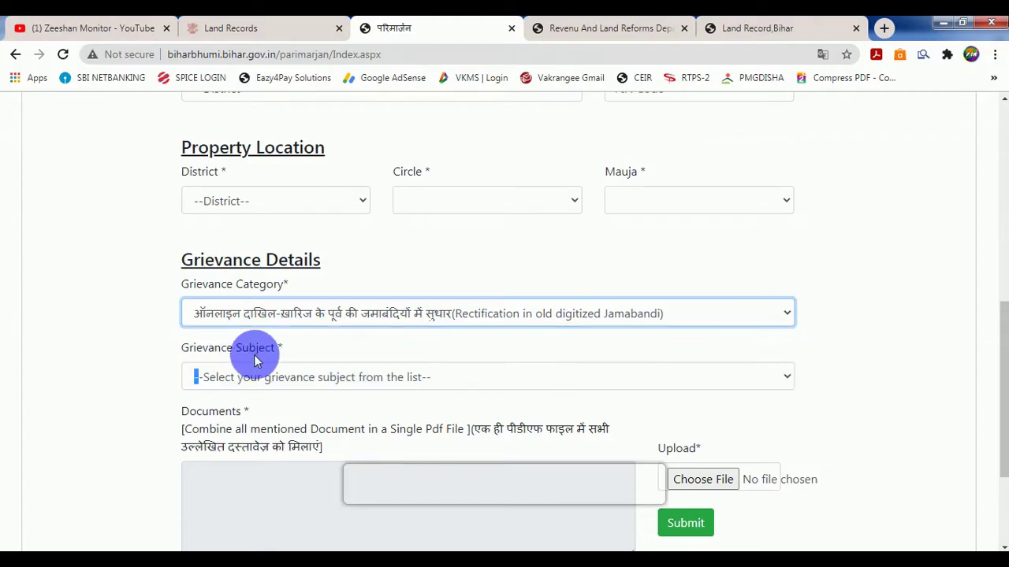
left_click(266, 380)
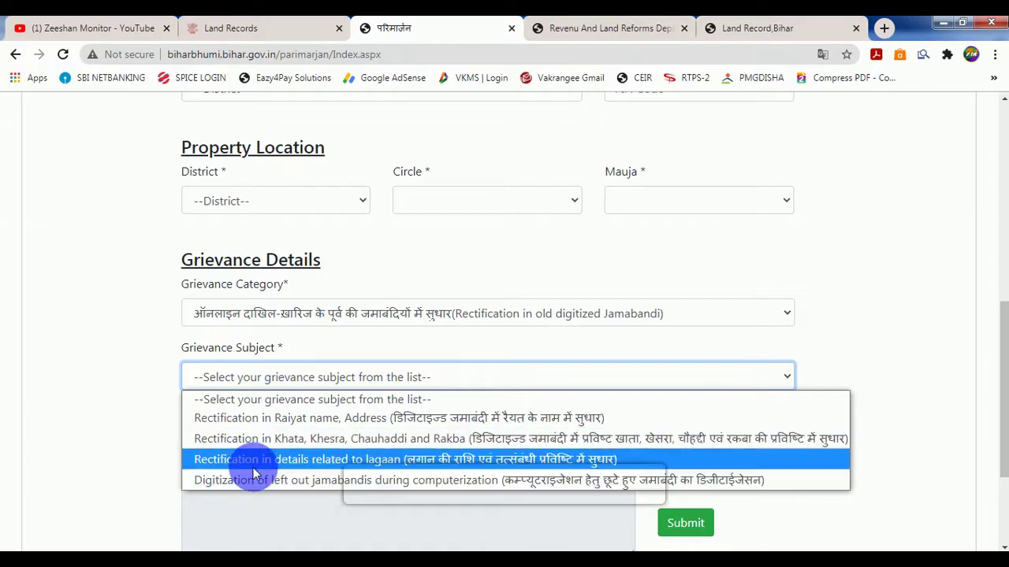
left_click(431, 459)
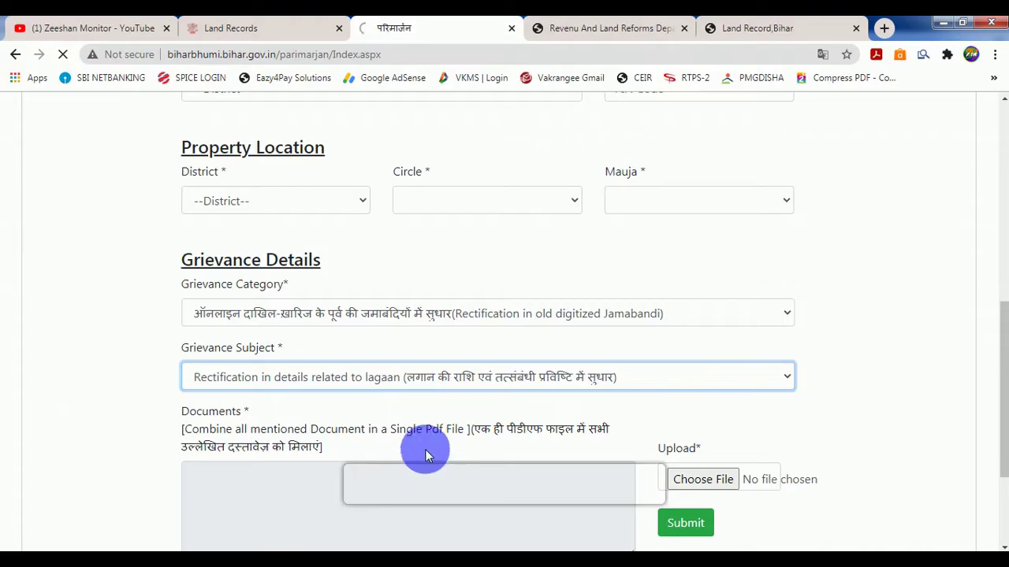
Read through the list of documents required for the lagaan rectification, including the PDF merging and size instructions
scroll(442, 429, "down", 2)
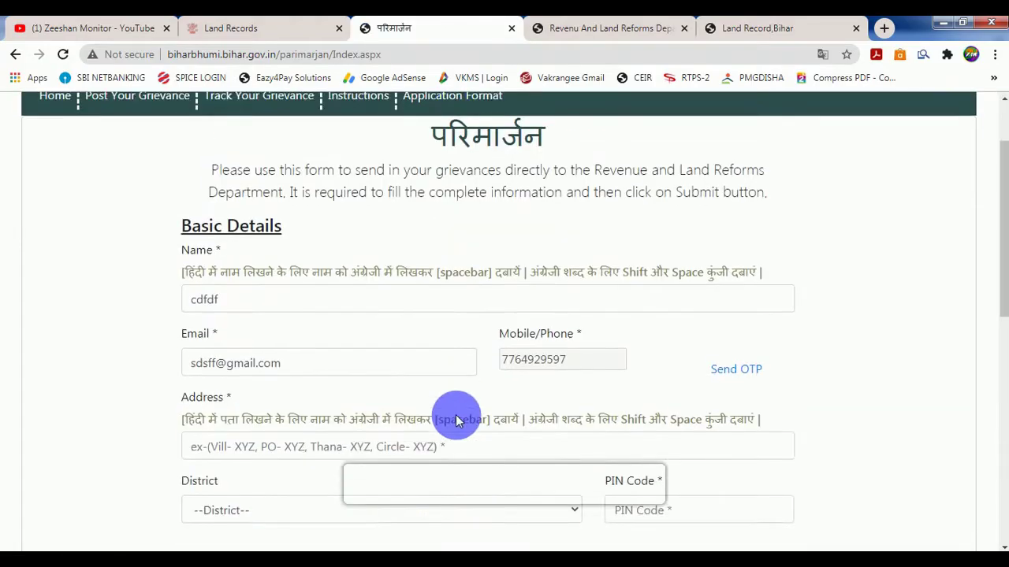
scroll(459, 420, "down", 5)
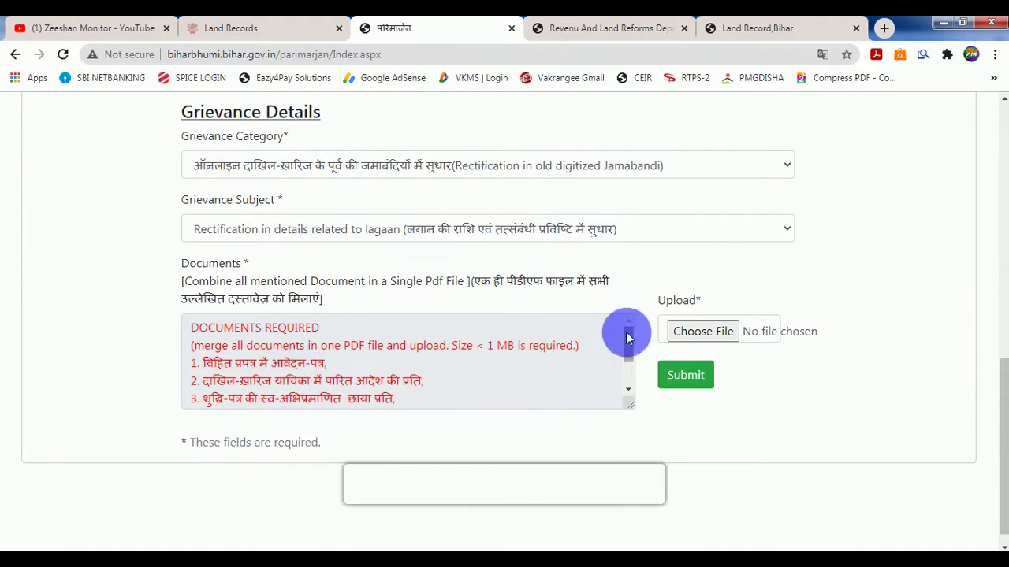
mouse_move(628, 337)
left_mouse_down()
mouse_move(631, 364)
mouse_move(633, 334)
left_mouse_up()
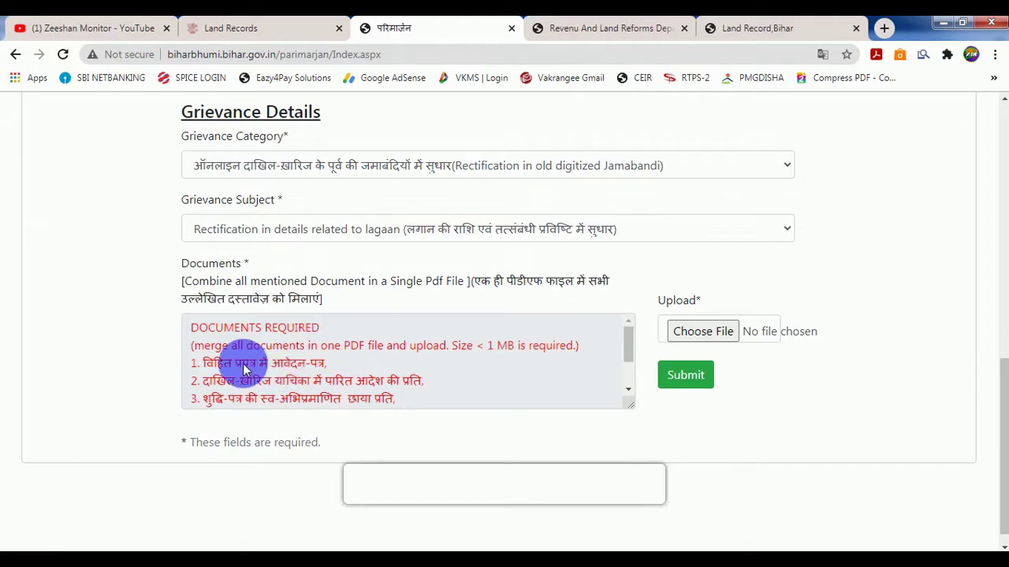
left_click_drag(244, 363, 330, 371)
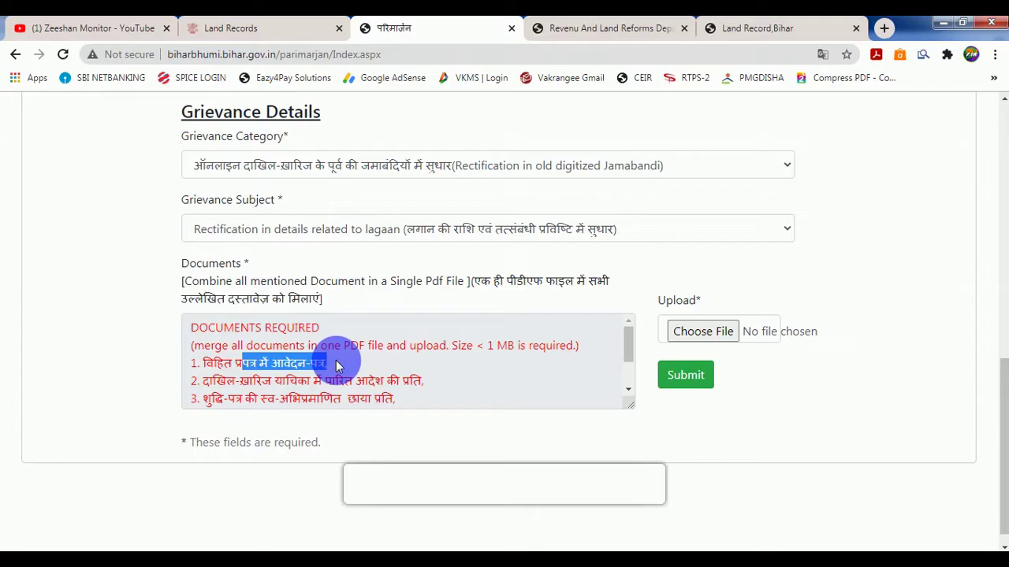
left_click_drag(227, 381, 383, 389)
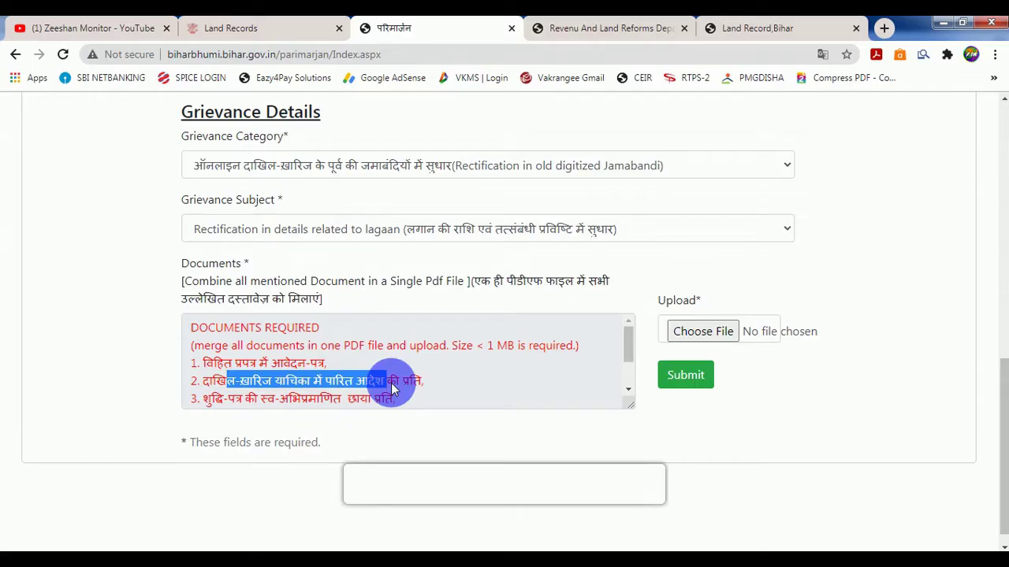
left_click_drag(203, 400, 325, 402)
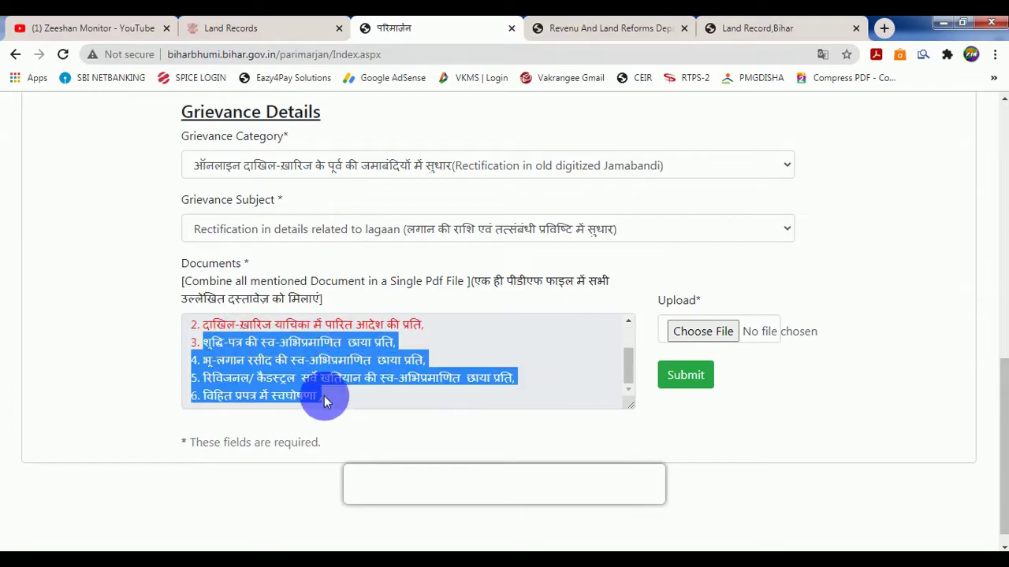
left_click(326, 401)
left_click_drag(213, 360, 394, 368)
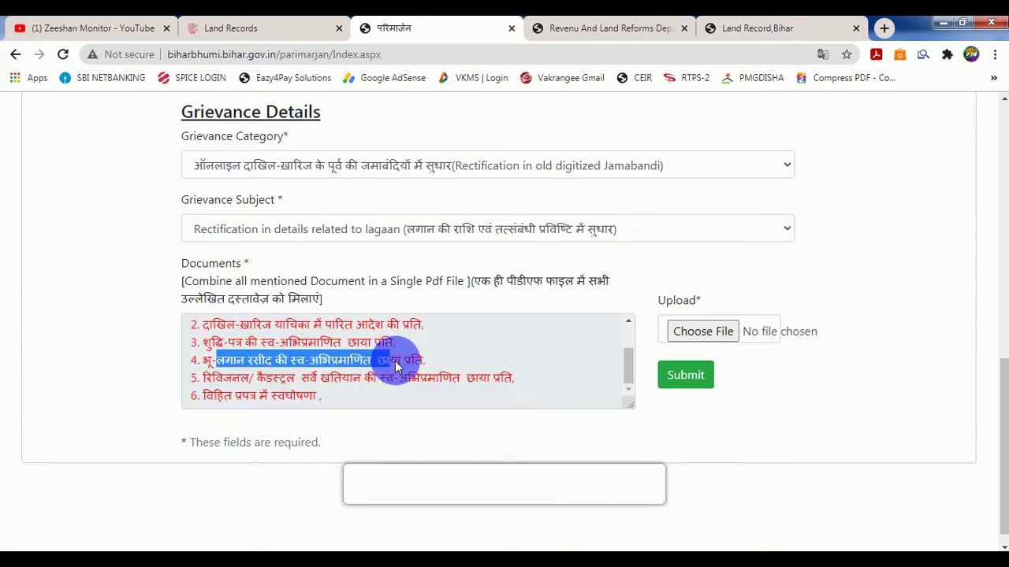
left_click_drag(272, 384, 289, 401)
left_click(232, 409)
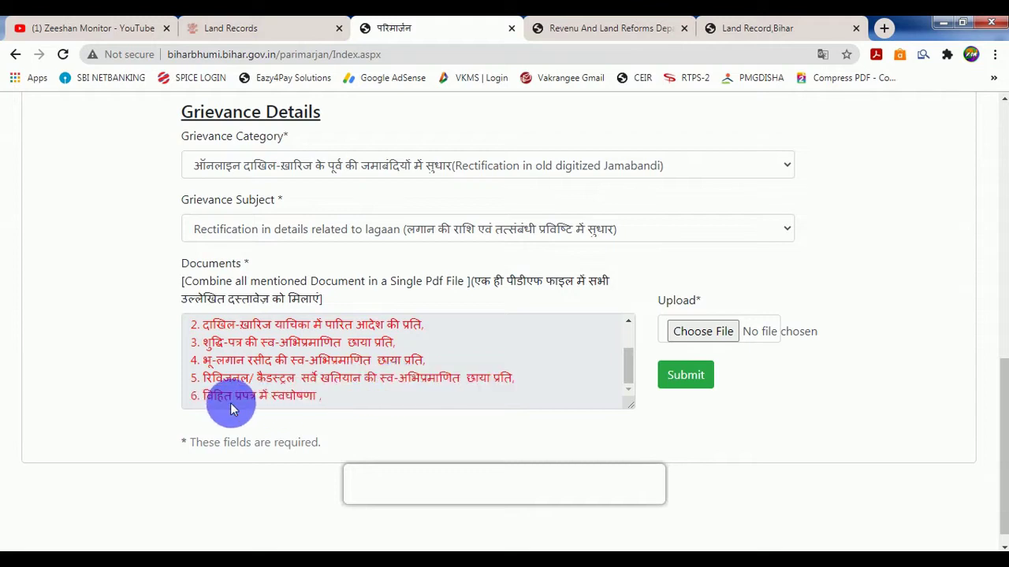
left_click_drag(226, 405, 321, 405)
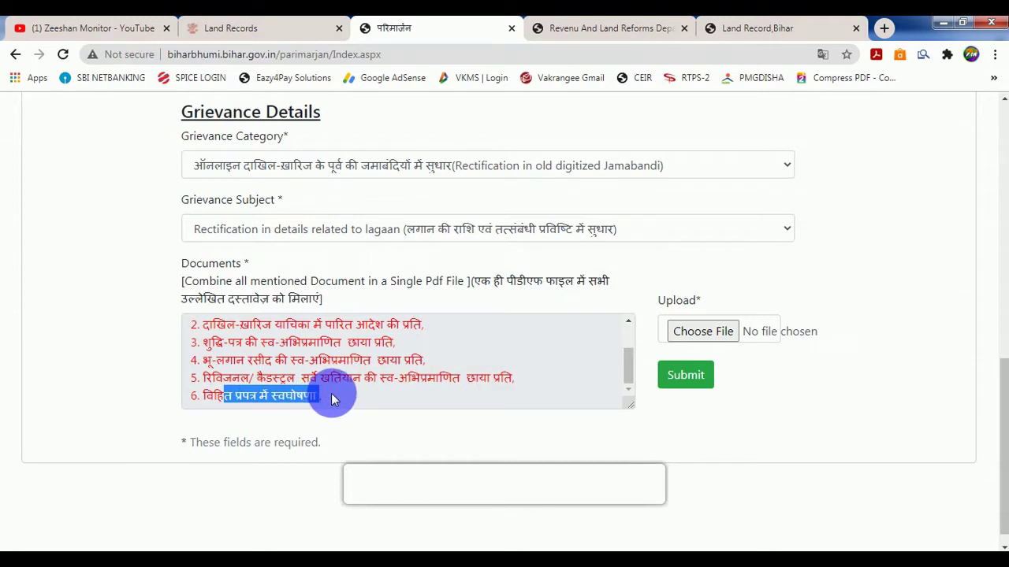
scroll(332, 394, "up", 3)
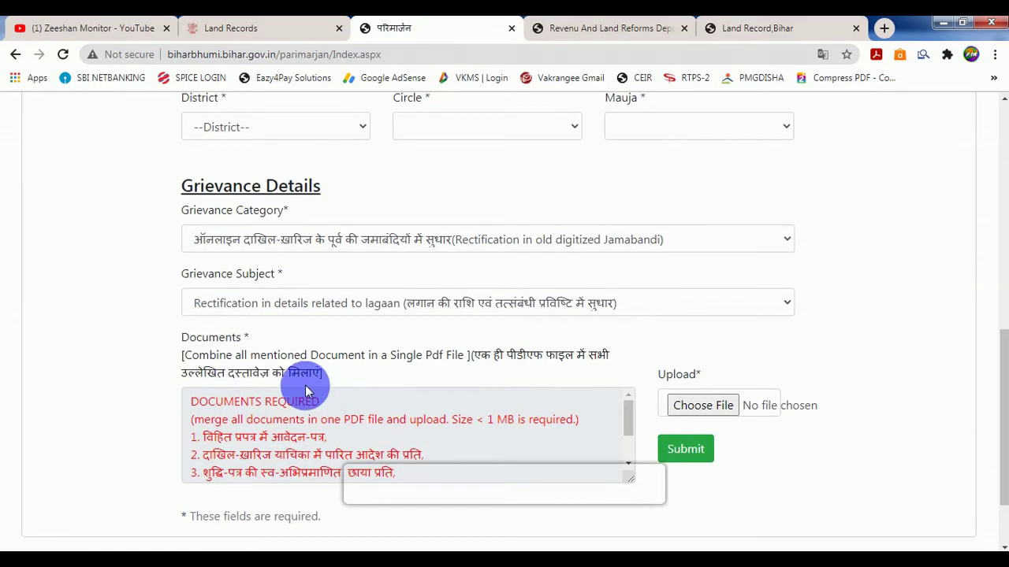
Check the remaining required documents through item 6, the self-declaration in the prescribed format
scroll(473, 412, "down", 3)
scroll(496, 411, "up", 3)
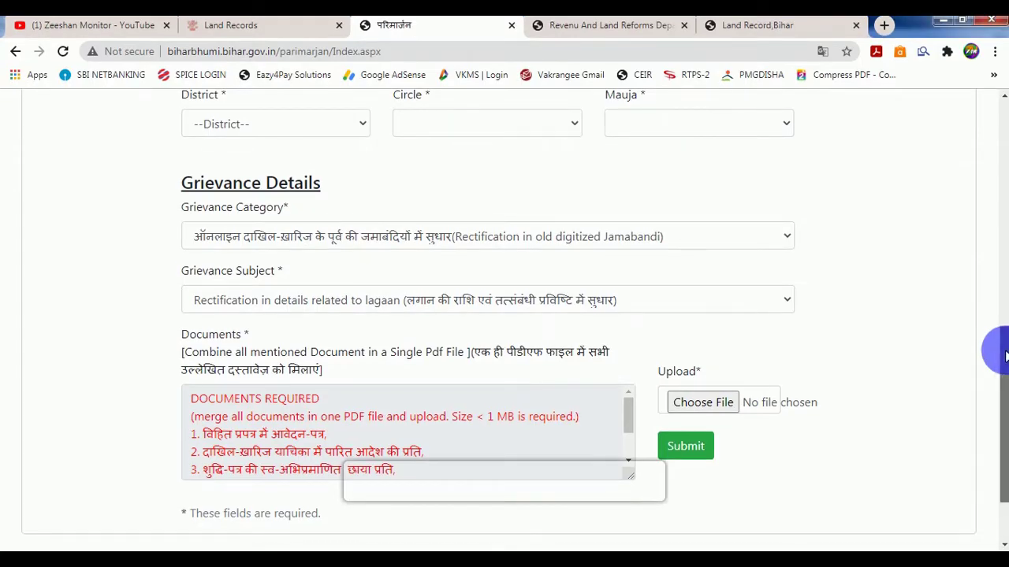
scroll(998, 352, "down", 1)
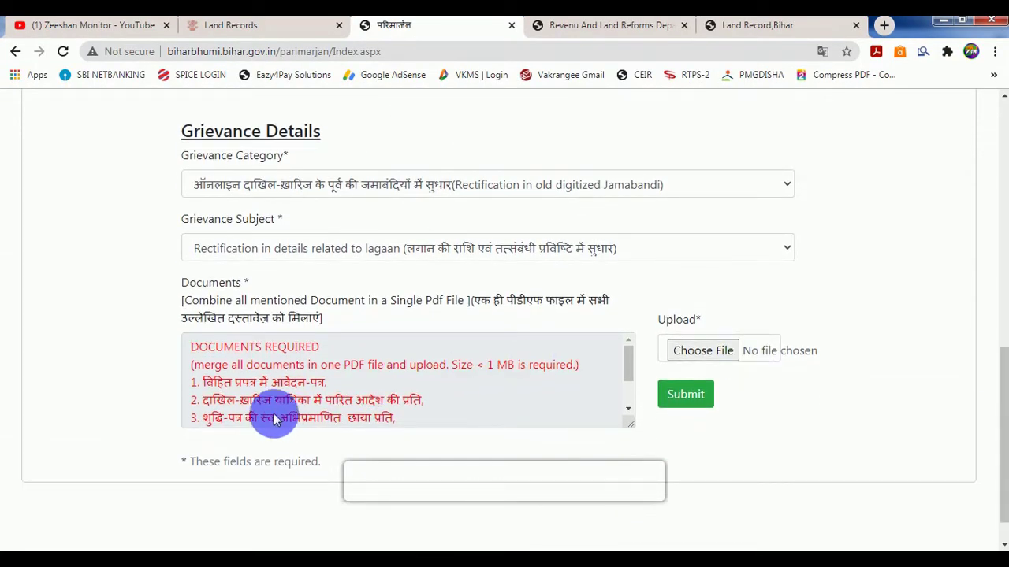
scroll(290, 404, "down", 2)
left_click_drag(224, 415, 319, 415)
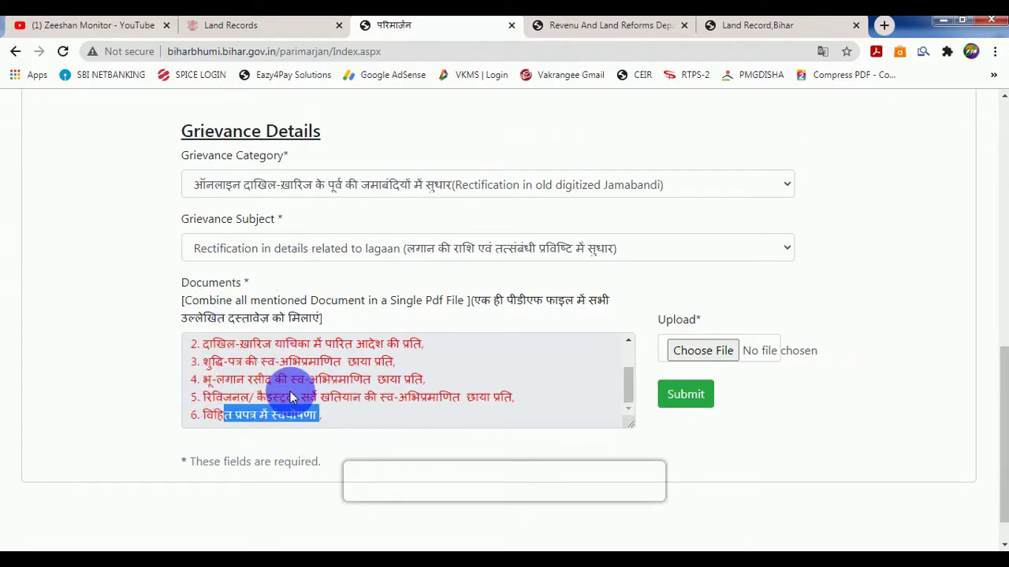
Attach the 244 KB PDF of supporting documents from the bh folder and submit the grievance
left_click(702, 352)
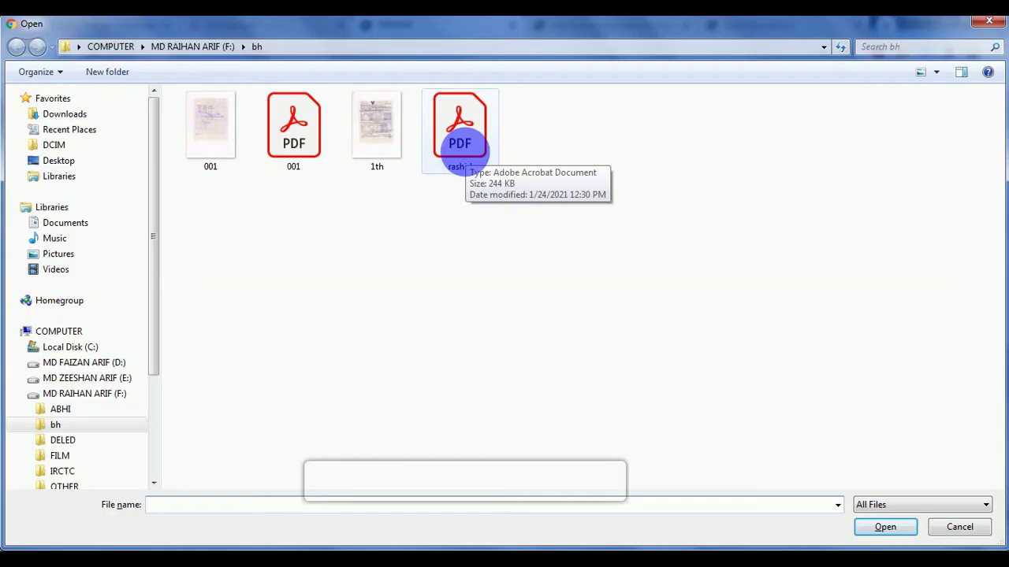
double_click(466, 153)
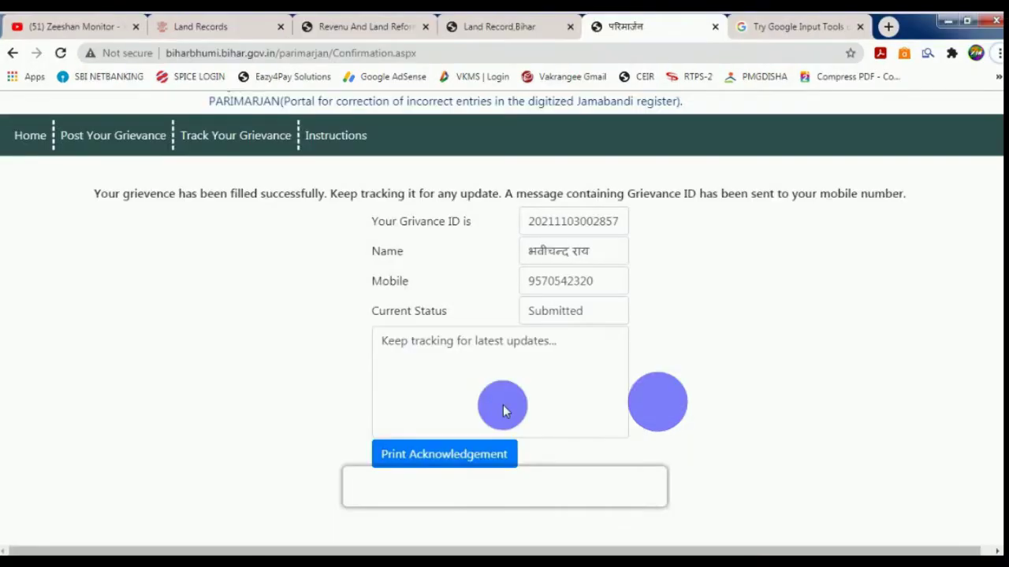
scroll(585, 376, "up", 1)
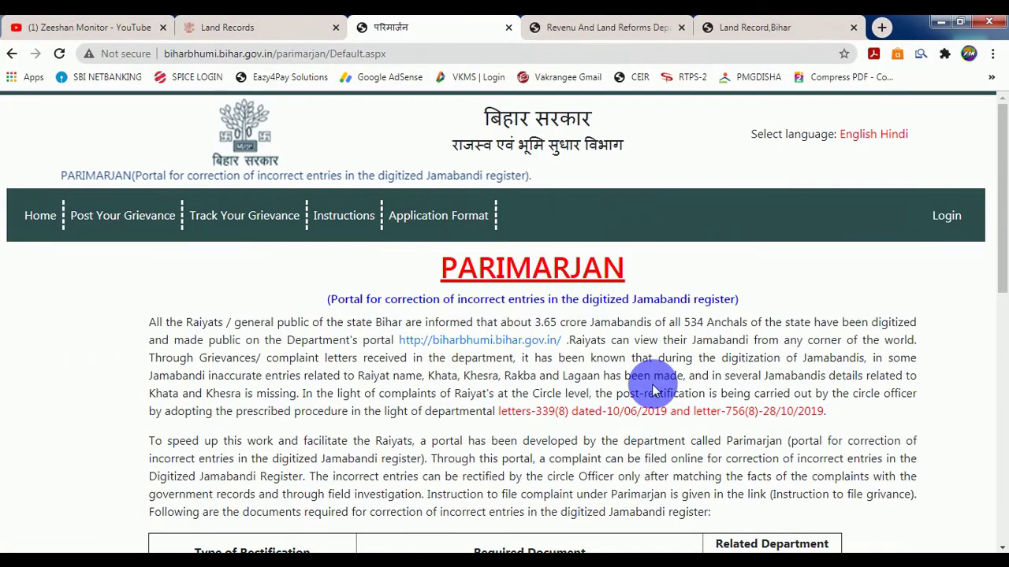
Open the grievance tracking page and examine the Grievance Id field used for checking the status
left_click(239, 225)
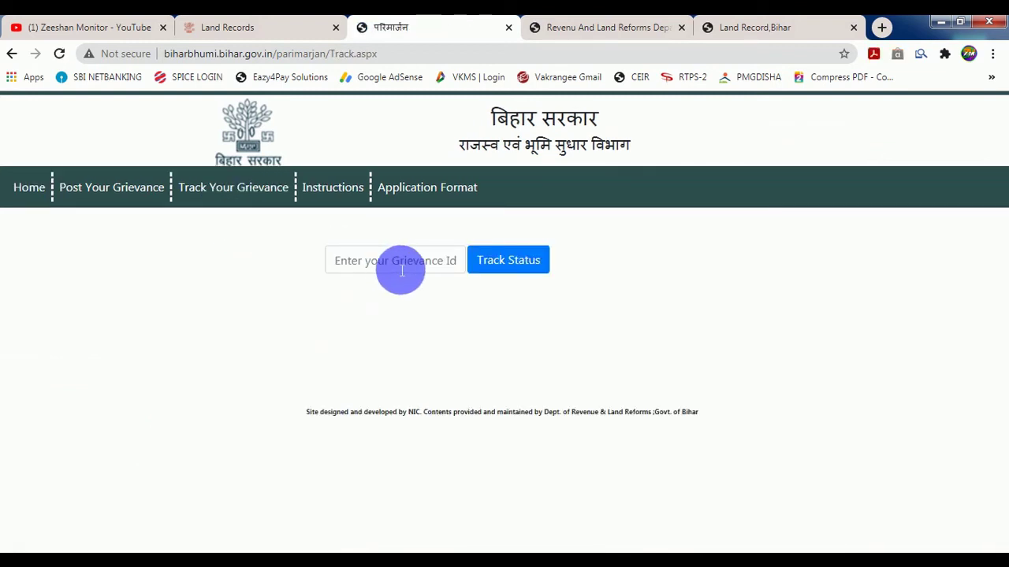
left_click(401, 270)
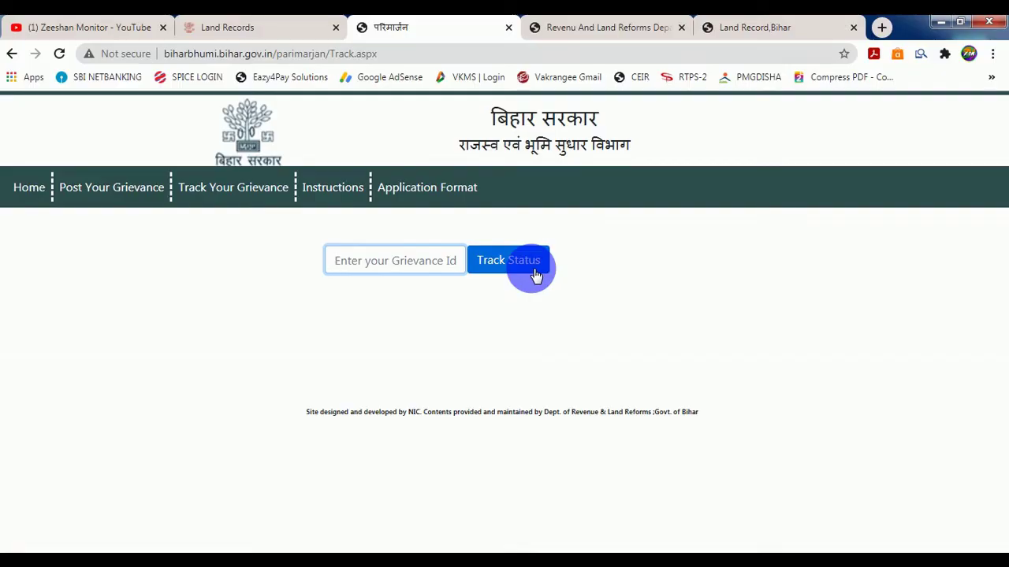
left_click(508, 320)
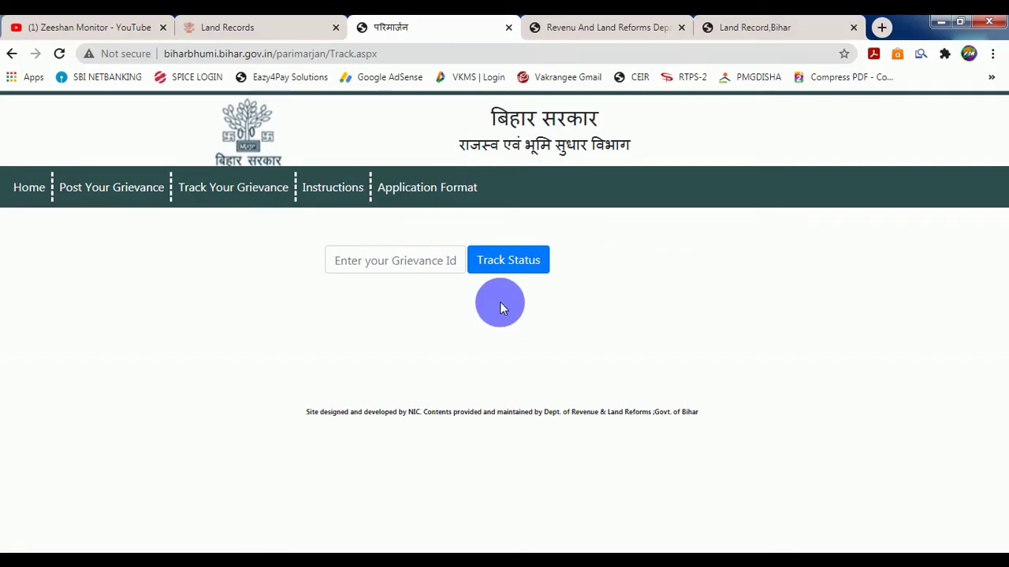
View the affidavit form (शपथ पत्र) from the downloadable application formats and return to the list of formats
left_click(418, 191)
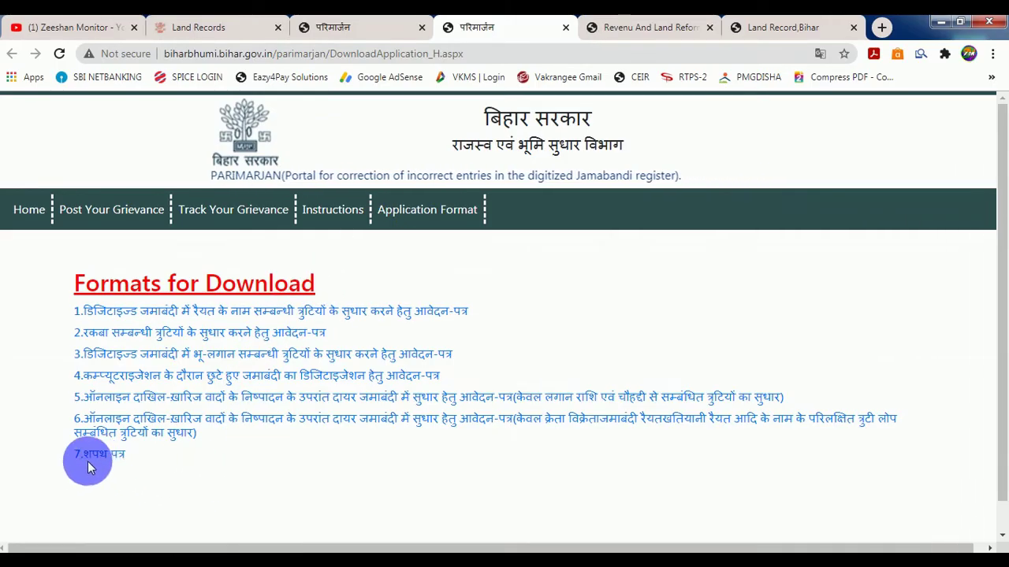
left_click(114, 461)
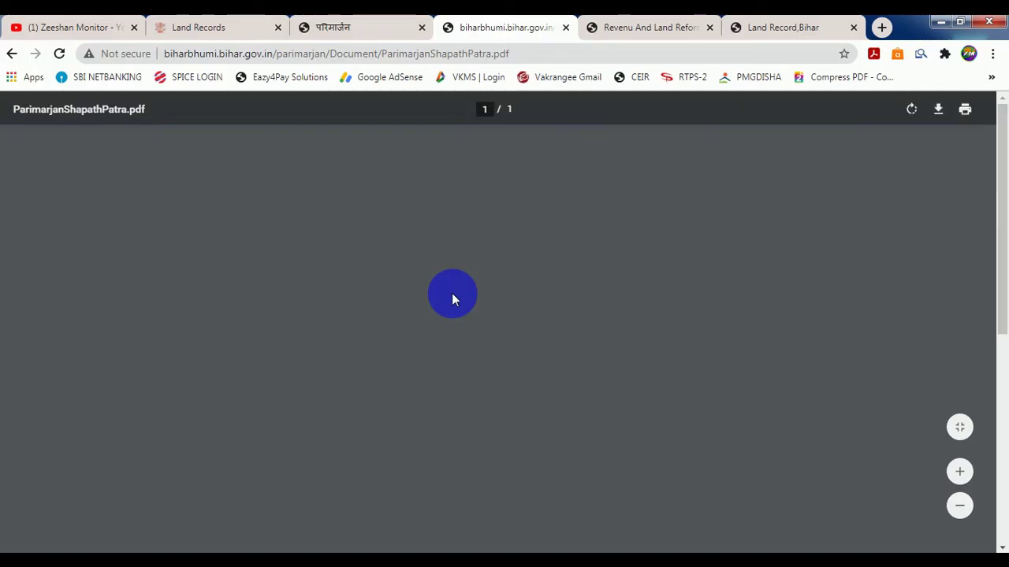
scroll(451, 298, "down", 5)
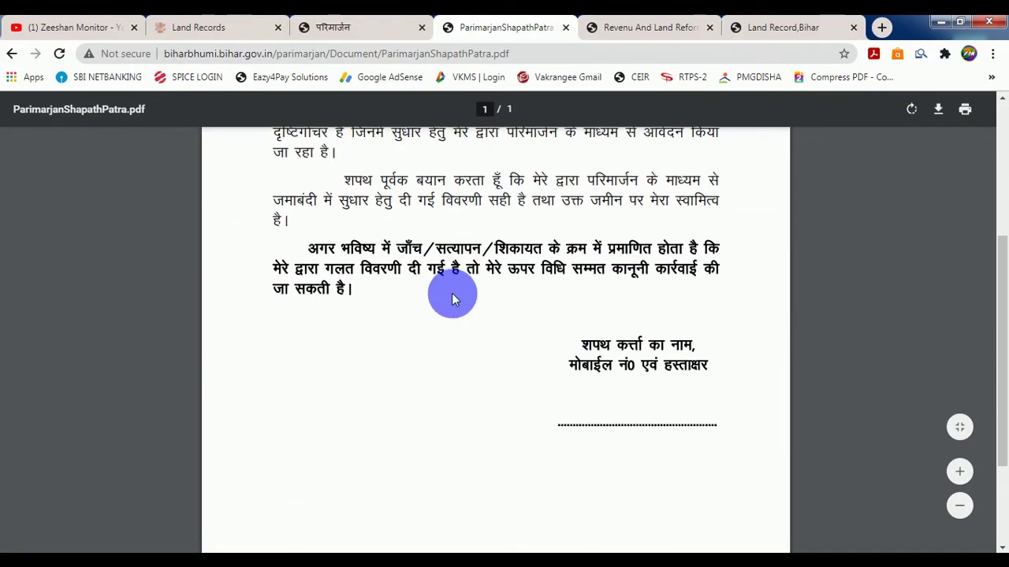
scroll(452, 298, "up", 5)
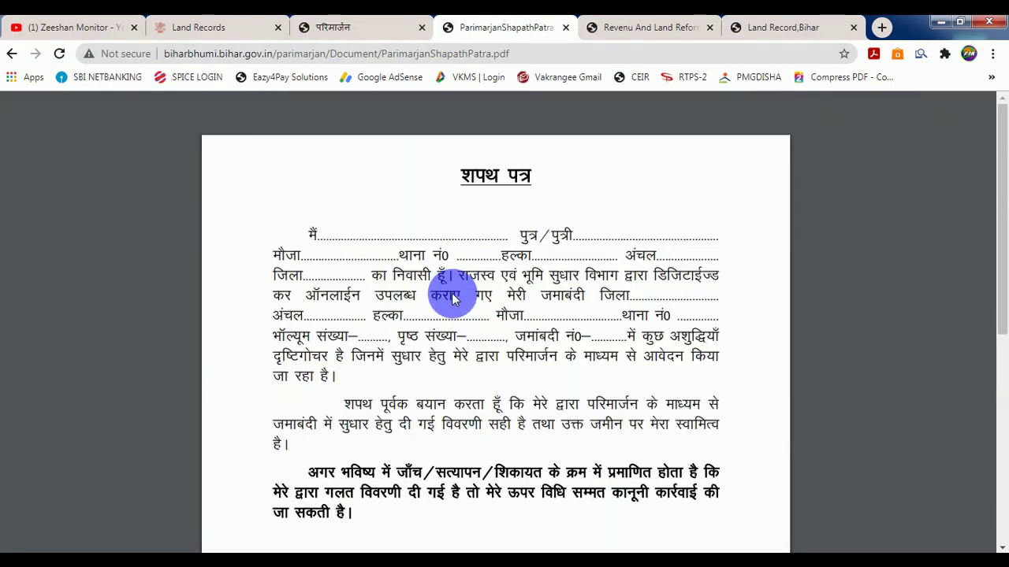
key("alt+Left")
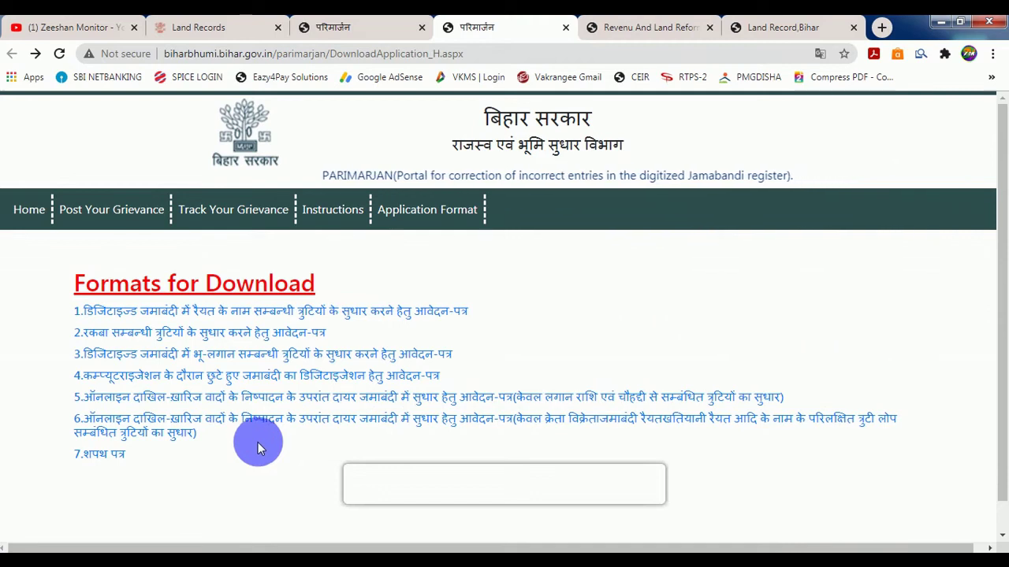